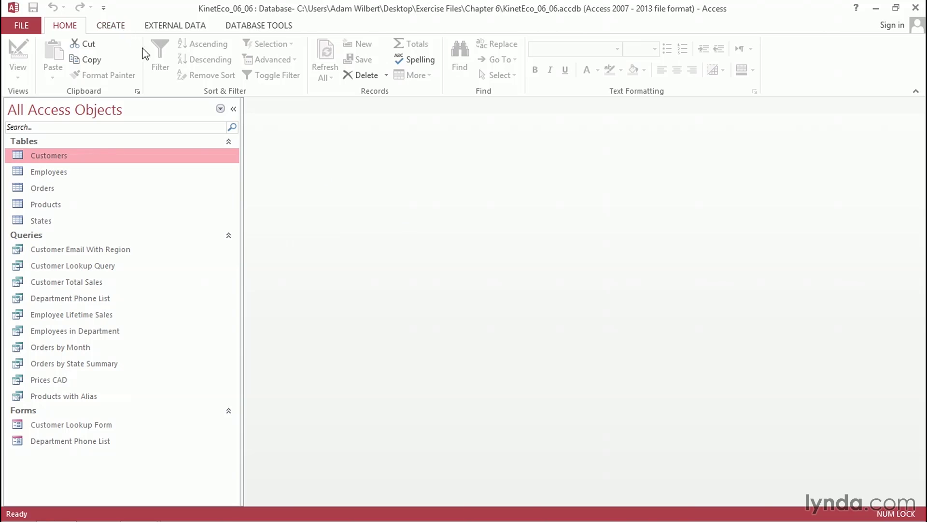
Start a new query design and add the Employees table to it.
{"action": "left_click", "coordinate": [114, 26]}
{"action": "left_click", "coordinate": [203, 72]}
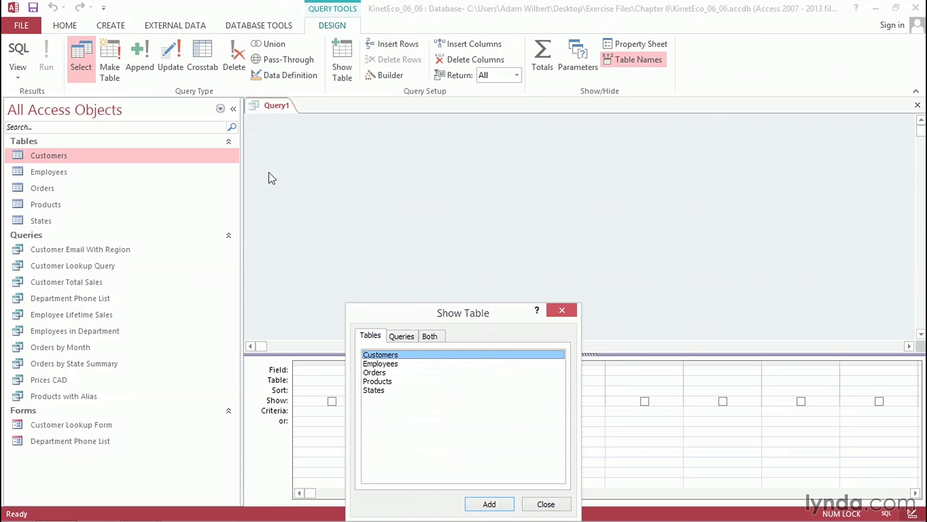
{"action": "left_click_drag", "start_coordinate": [378, 317], "coordinate": [387, 167]}
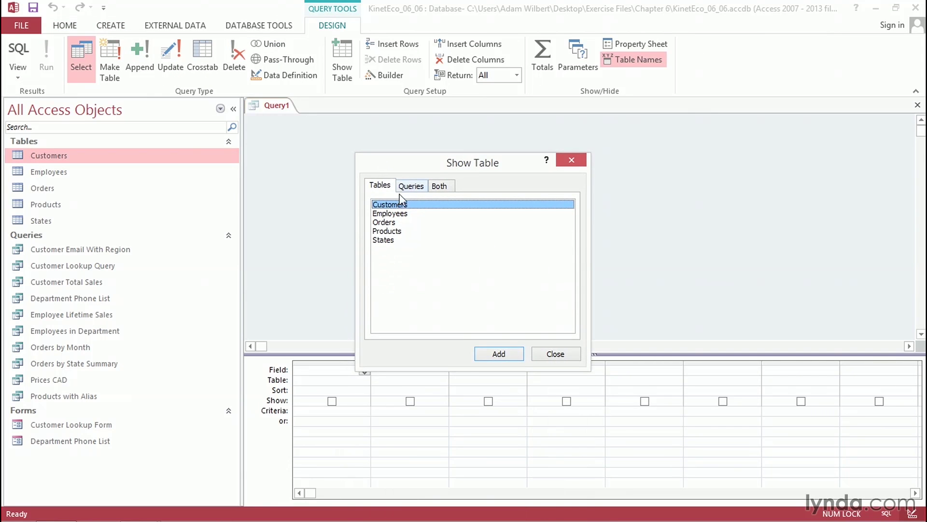
{"action": "left_click", "coordinate": [400, 214]}
{"action": "double_click", "coordinate": [400, 213]}
{"action": "left_click", "coordinate": [556, 355]}
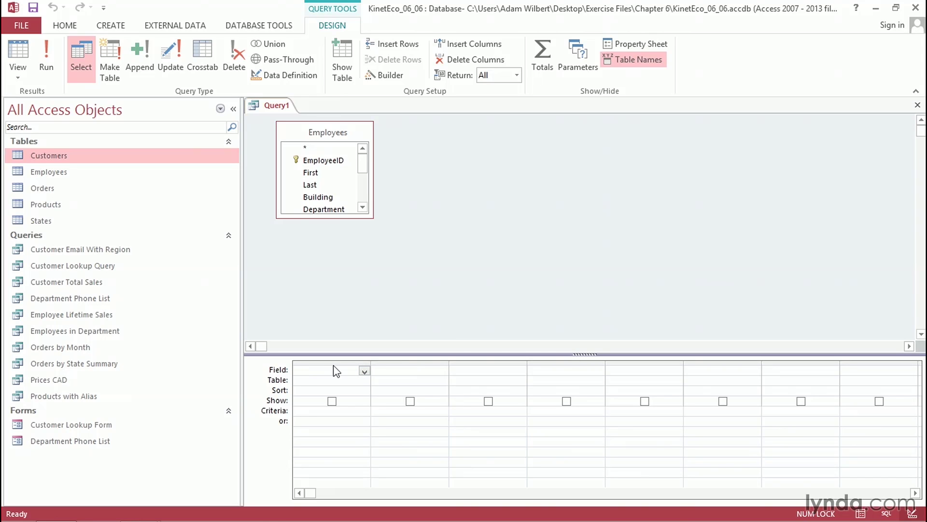
Add a first column Today: Date() and run the query to show 6/5/2014.
{"action": "type", "text": "date()"}
{"action": "key", "text": "Tab"}
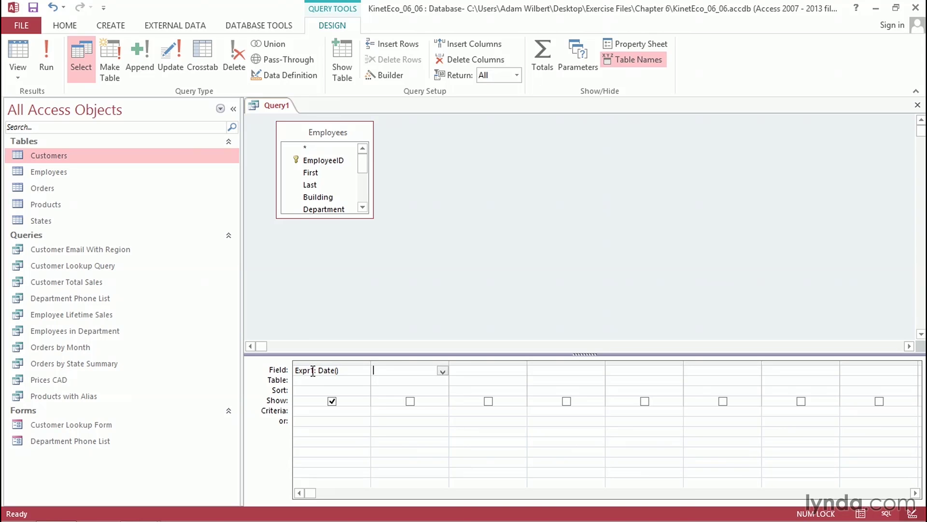
{"action": "left_click_drag", "start_coordinate": [313, 371], "coordinate": [294, 371]}
{"action": "key", "text": "Delete"}
{"action": "type", "text": "Today"}
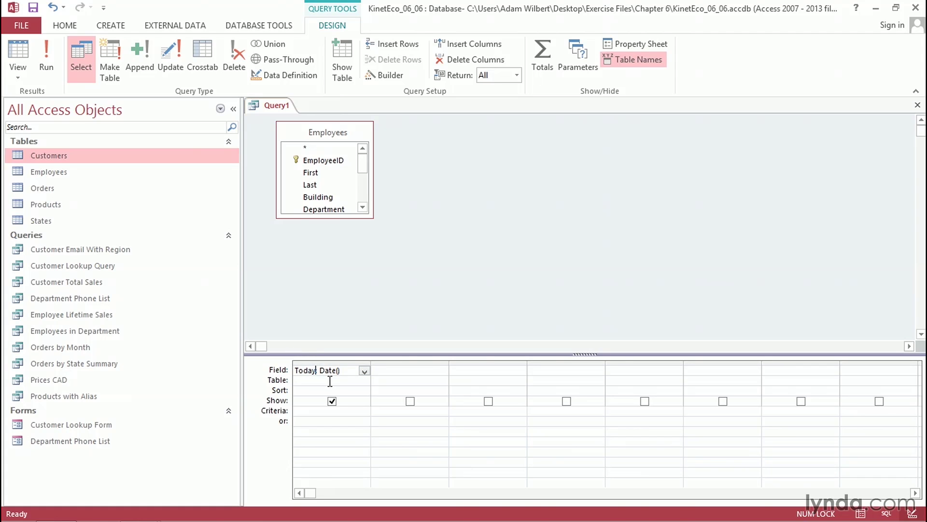
{"action": "left_click", "coordinate": [45, 62]}
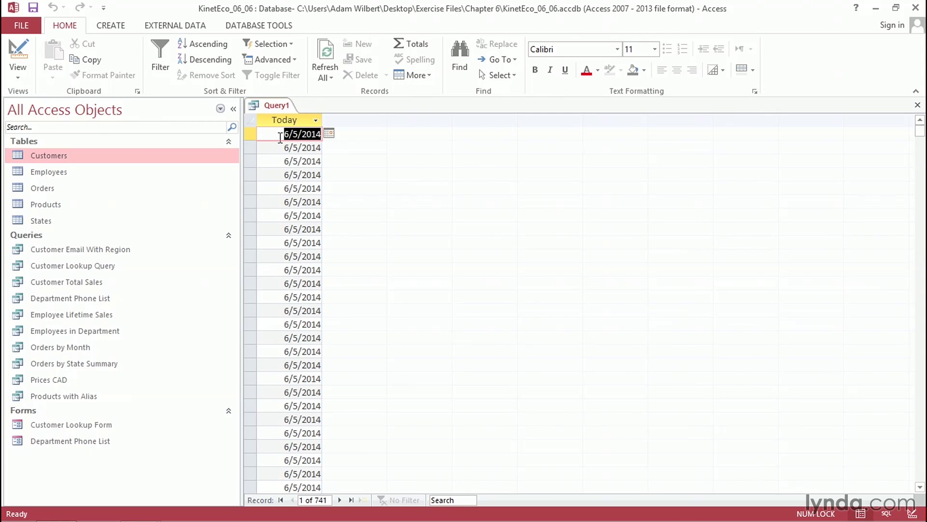
Add a second column Time: Time(), then run and refresh to watch the time update.
{"action": "left_click", "coordinate": [18, 50]}
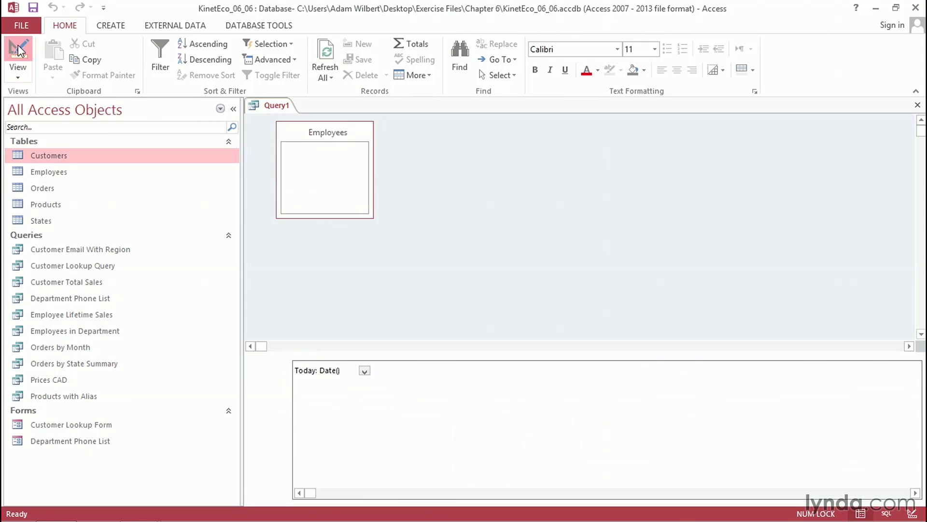
{"action": "left_click", "coordinate": [399, 370]}
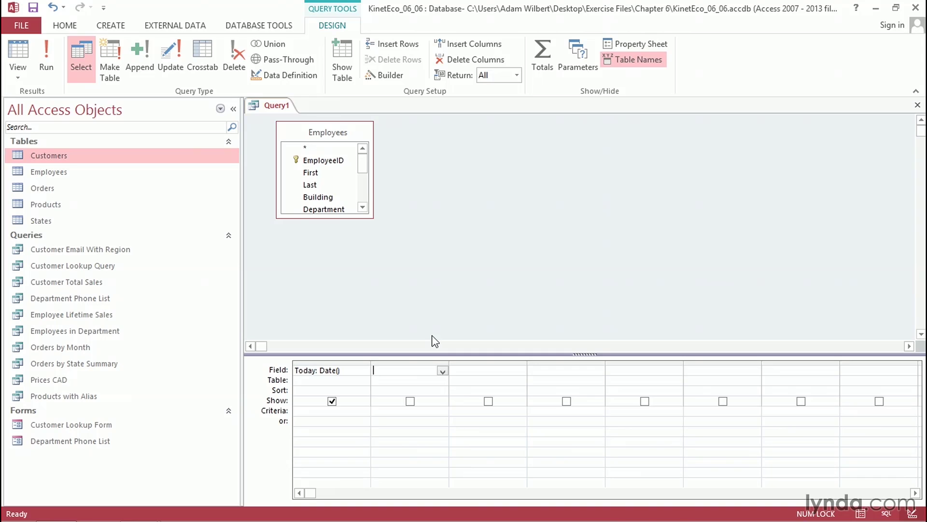
{"action": "type", "text": "Time: Time()"}
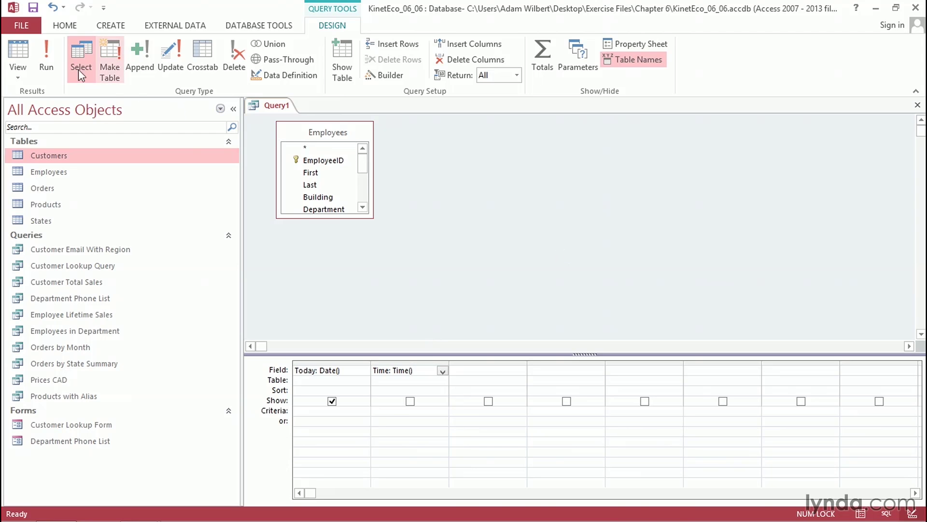
{"action": "left_click", "coordinate": [45, 56]}
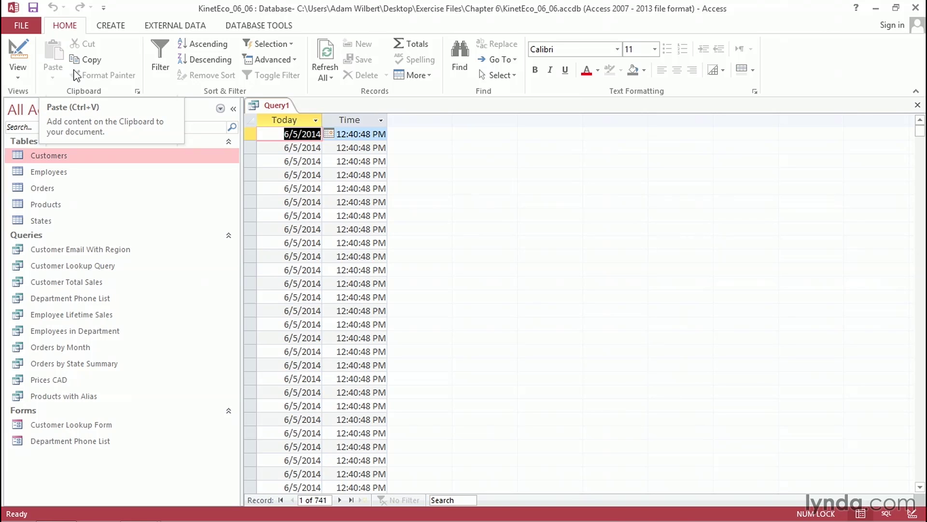
{"action": "left_click", "coordinate": [327, 60]}
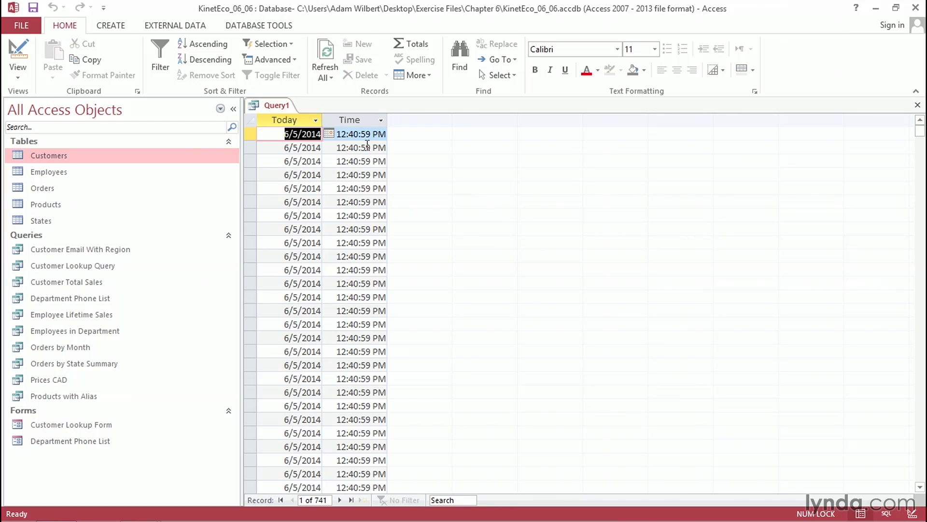
{"action": "left_click", "coordinate": [9, 53]}
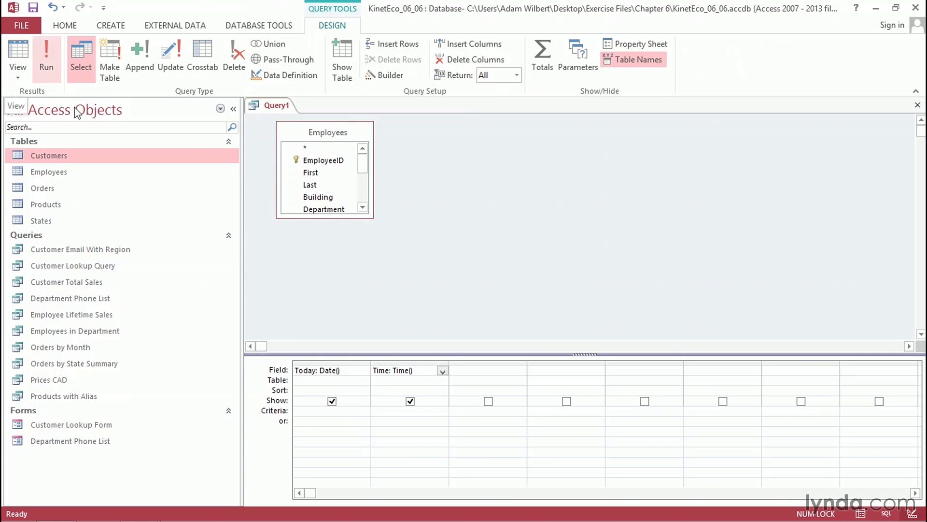
Add a third column Now: now(), run it, and widen Now to show full date-time values.
{"action": "left_click", "coordinate": [473, 370]}
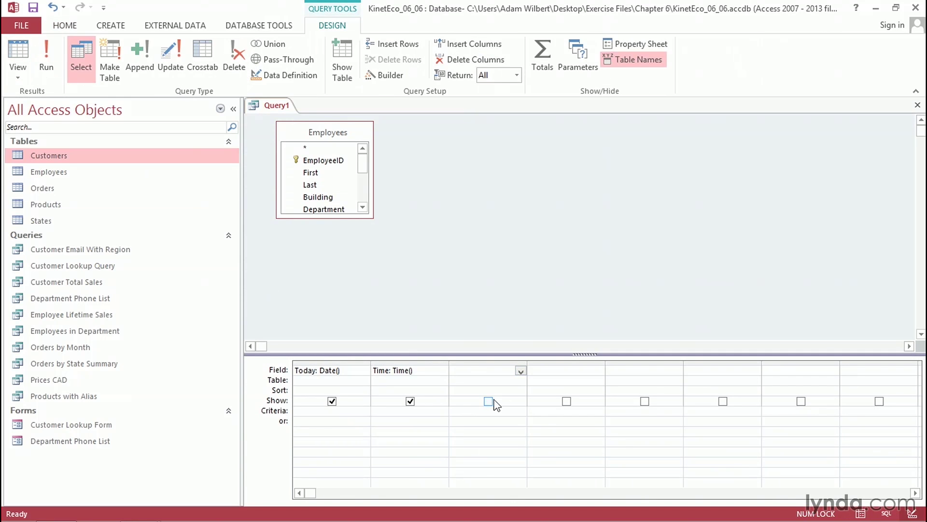
{"action": "type", "text": "Now: now()"}
{"action": "left_click", "coordinate": [46, 55]}
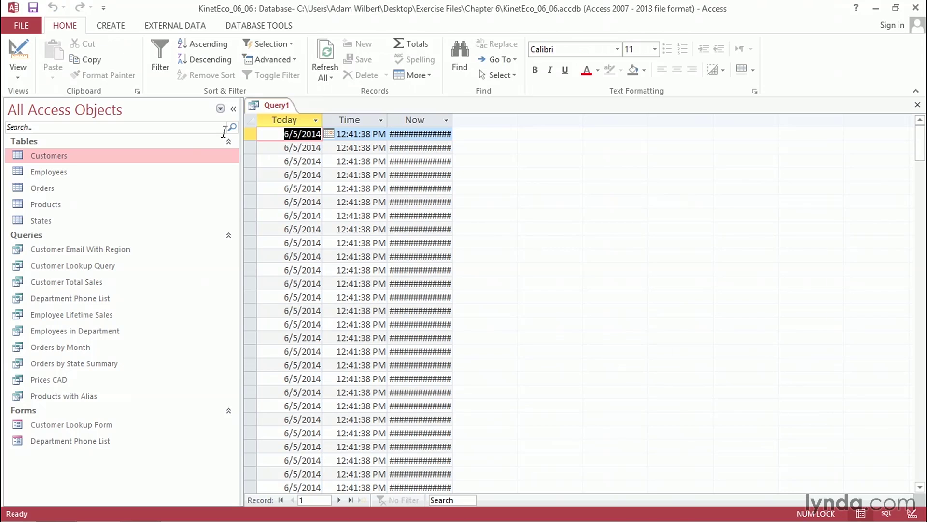
{"action": "left_click", "coordinate": [453, 119]}
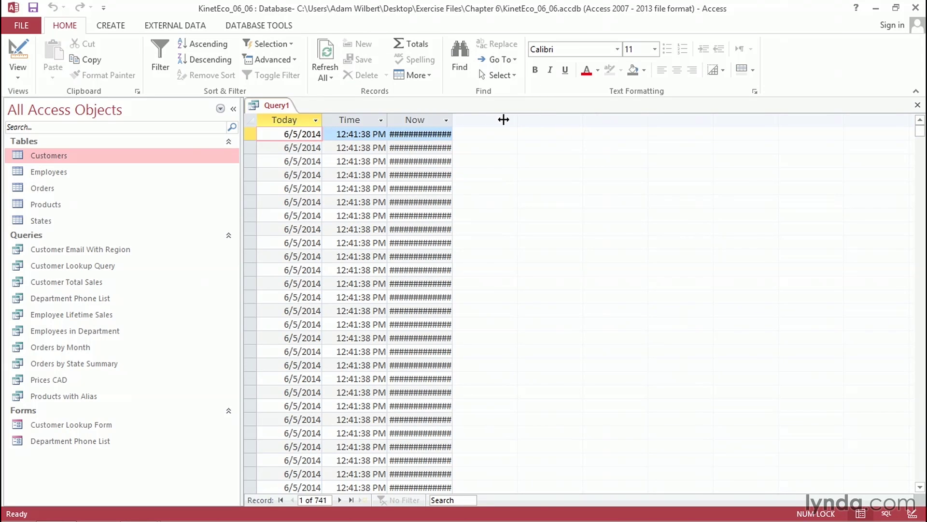
{"action": "left_click_drag", "start_coordinate": [503, 119], "coordinate": [503, 120]}
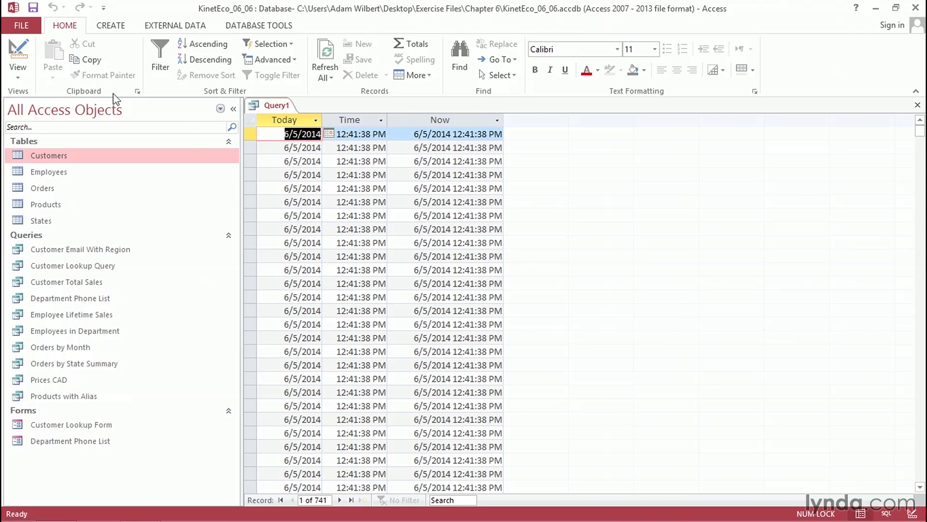
Build the fourth column's expression by inserting the Text function Format in Expression Builder.
{"action": "left_click", "coordinate": [18, 47]}
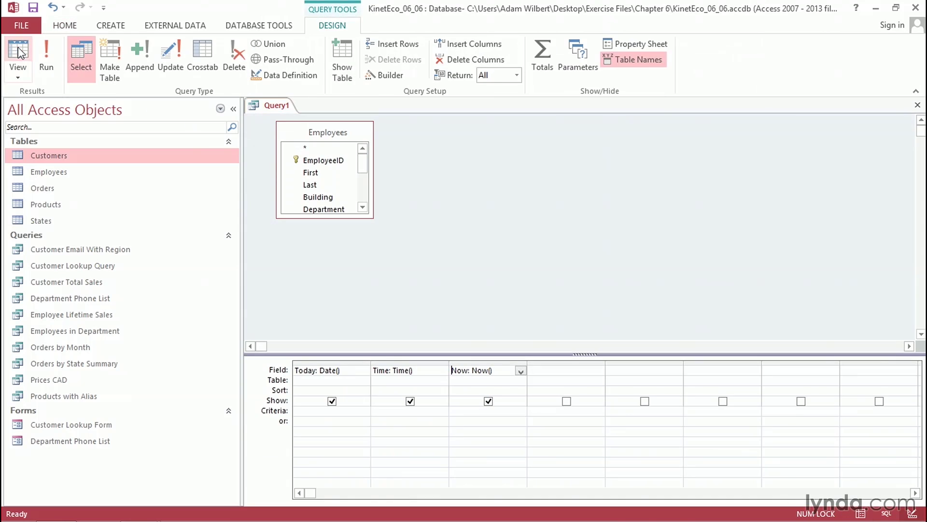
{"action": "left_click", "coordinate": [550, 370]}
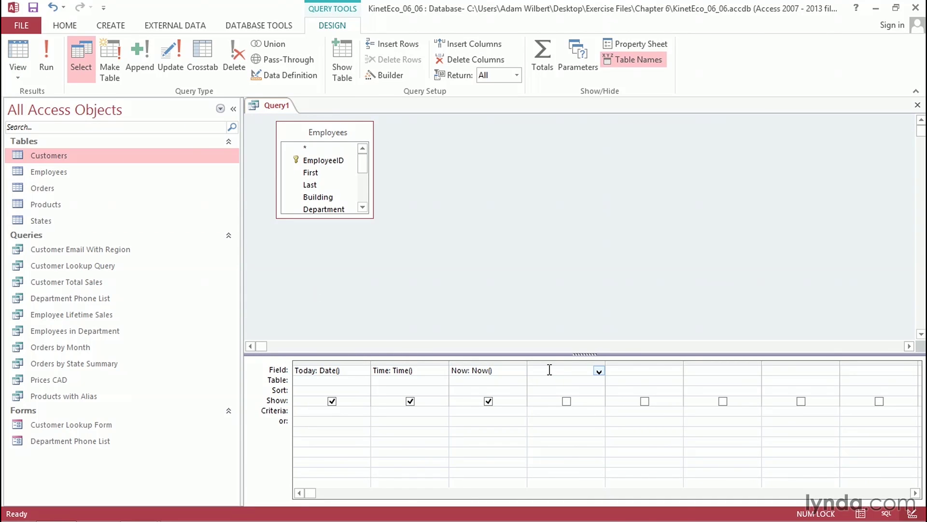
{"action": "right_click", "coordinate": [550, 370]}
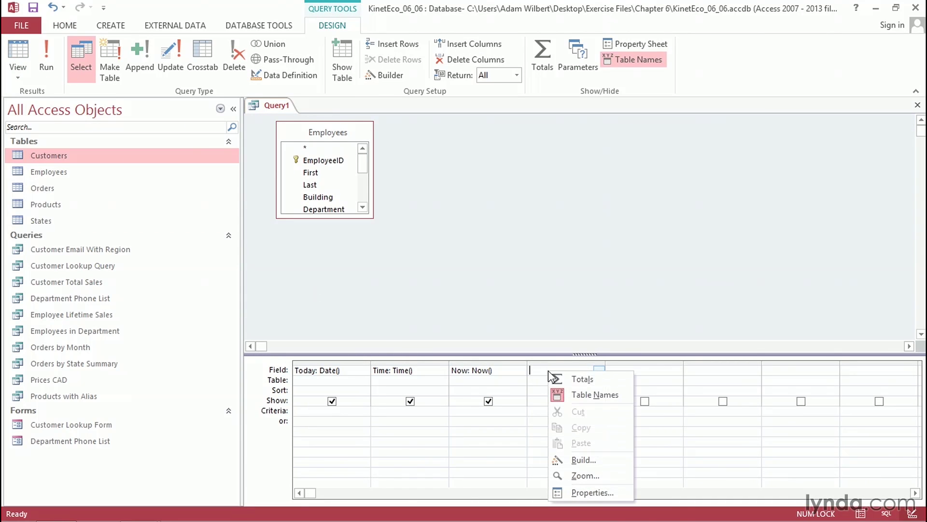
{"action": "left_click", "coordinate": [580, 458]}
{"action": "double_click", "coordinate": [344, 225]}
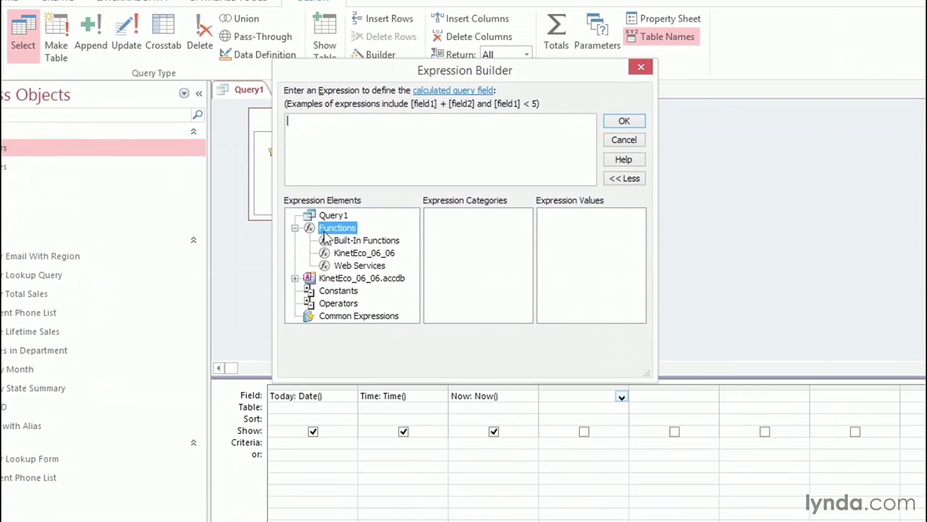
{"action": "left_click", "coordinate": [339, 243]}
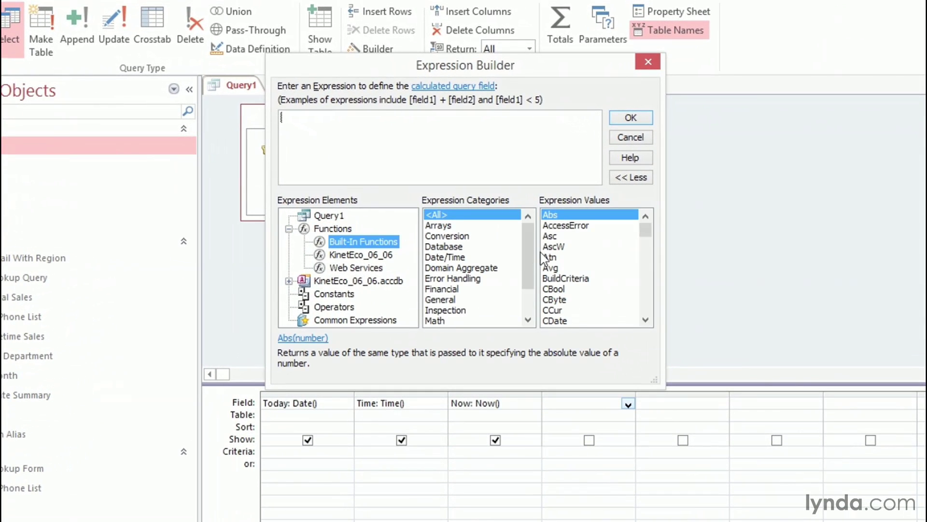
{"action": "left_click_drag", "start_coordinate": [530, 252], "coordinate": [527, 276]}
{"action": "left_click", "coordinate": [454, 322]}
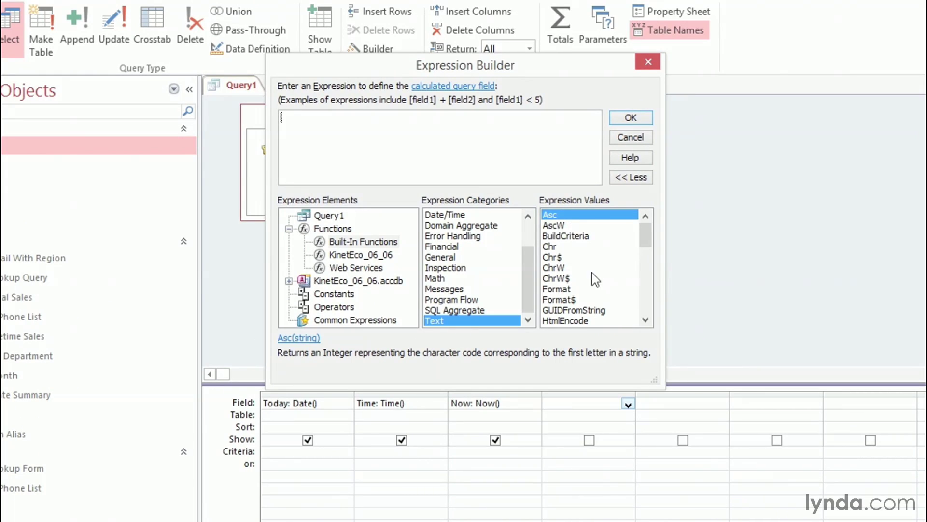
{"action": "left_click", "coordinate": [553, 290]}
{"action": "double_click", "coordinate": [555, 290]}
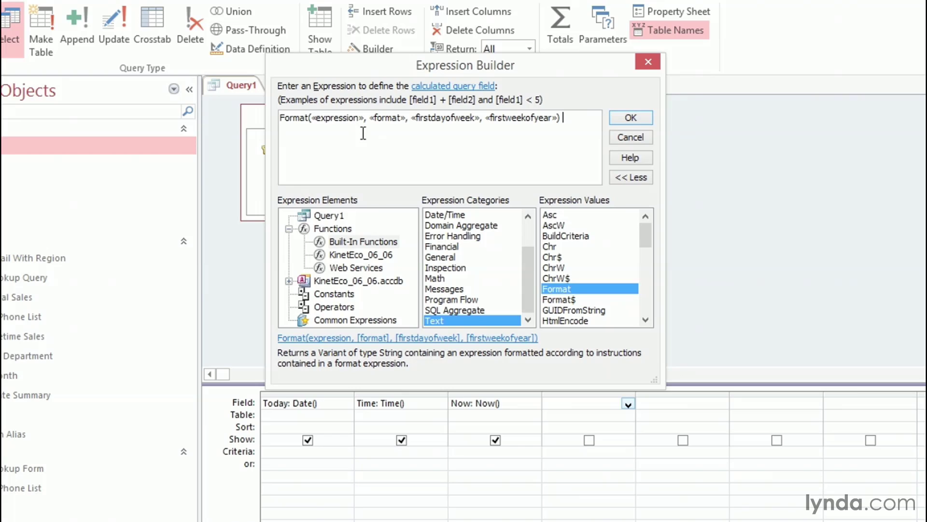
Fill Format's arguments with date() and "dddd mmmm yyyy", dropping the optional week arguments.
{"action": "left_click_drag", "start_coordinate": [406, 121], "coordinate": [556, 127]}
{"action": "key", "text": "Delete"}
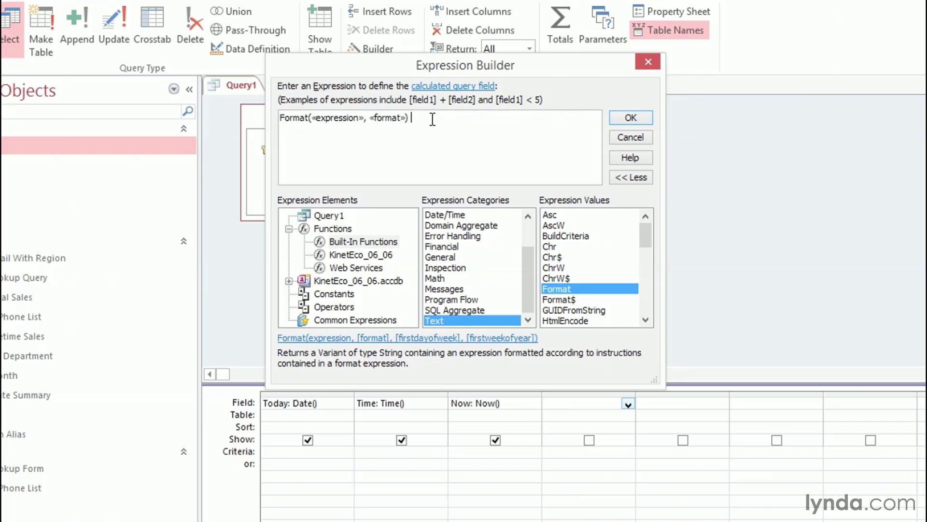
{"action": "double_click", "coordinate": [345, 119]}
{"action": "type", "text": "date"}
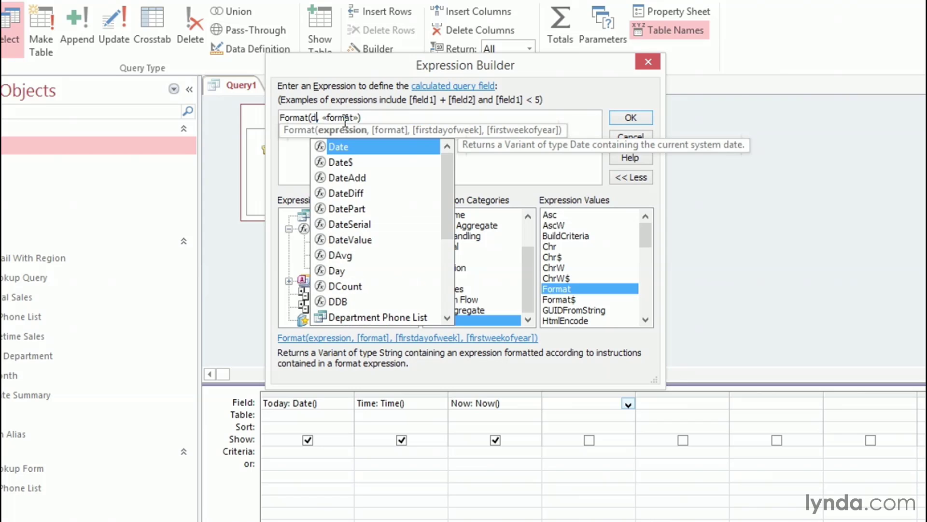
{"action": "type", "text": "()"}
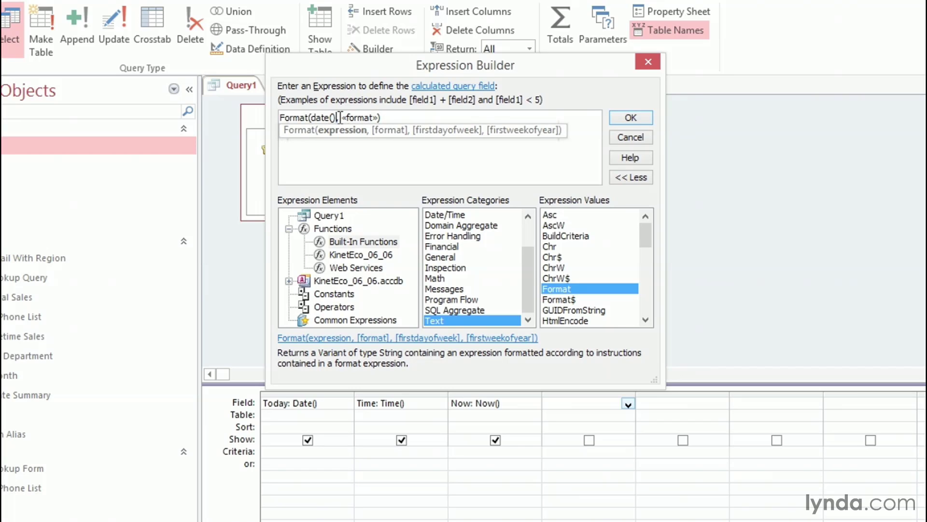
{"action": "left_click", "coordinate": [354, 117]}
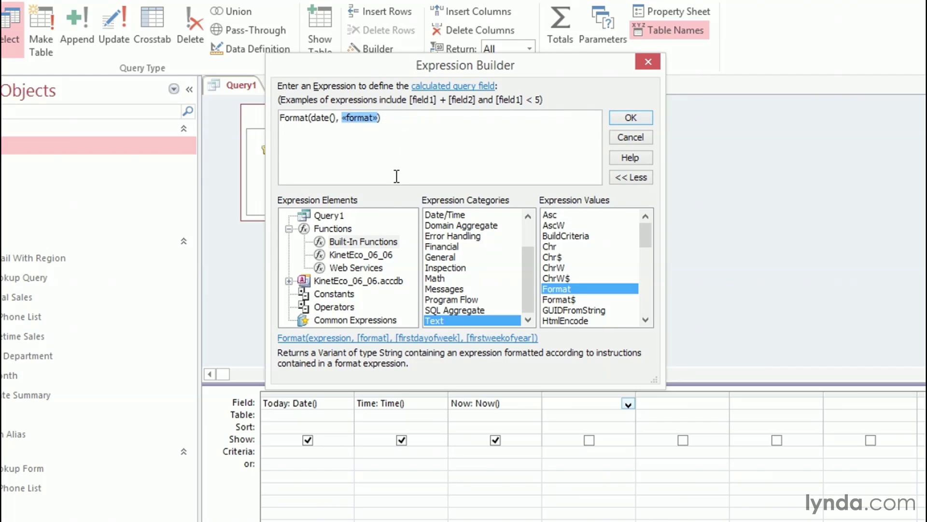
{"action": "type", "text": "\""}
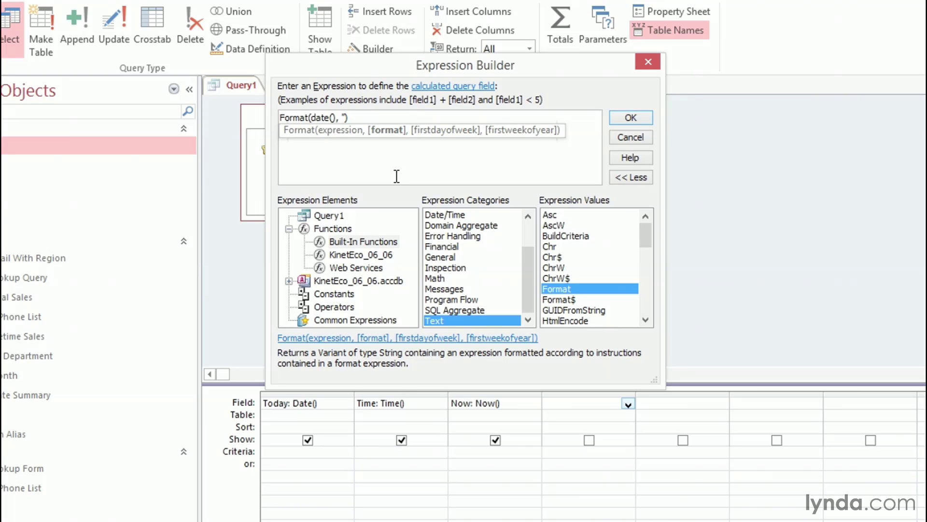
{"action": "type", "text": "dddd mmmm"}
{"action": "type", "text": "yyyy\""}
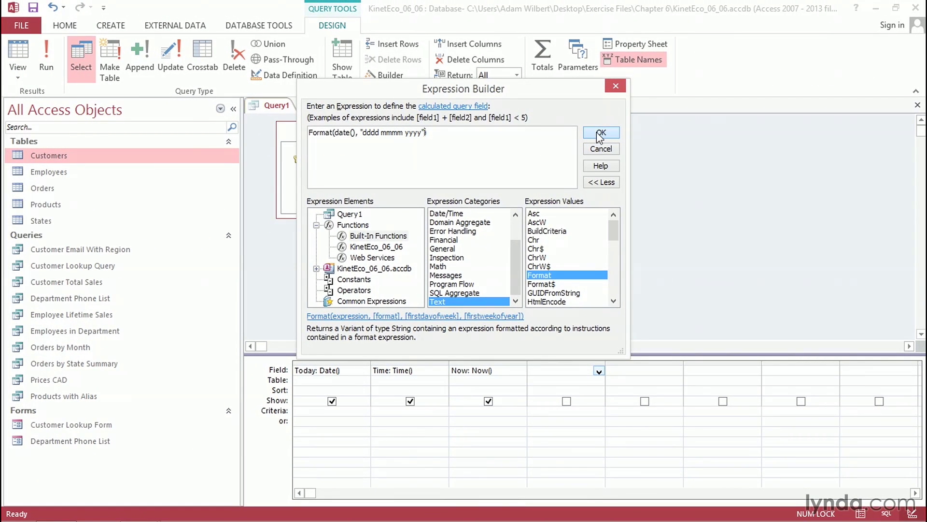
{"action": "left_click", "coordinate": [600, 137]}
Run the query and widen the Expr1 column to show Thursday June 2014 in full.
{"action": "left_click", "coordinate": [43, 65]}
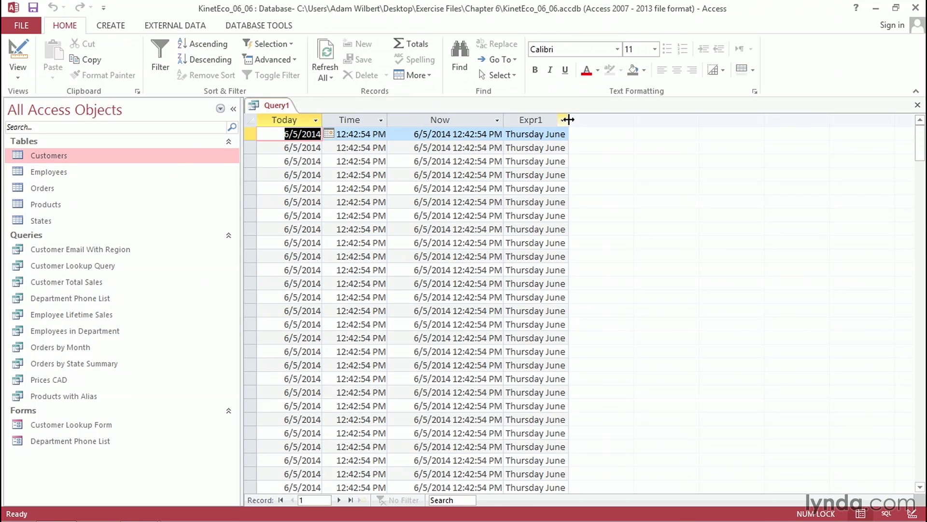
{"action": "left_click_drag", "start_coordinate": [568, 119], "coordinate": [648, 124]}
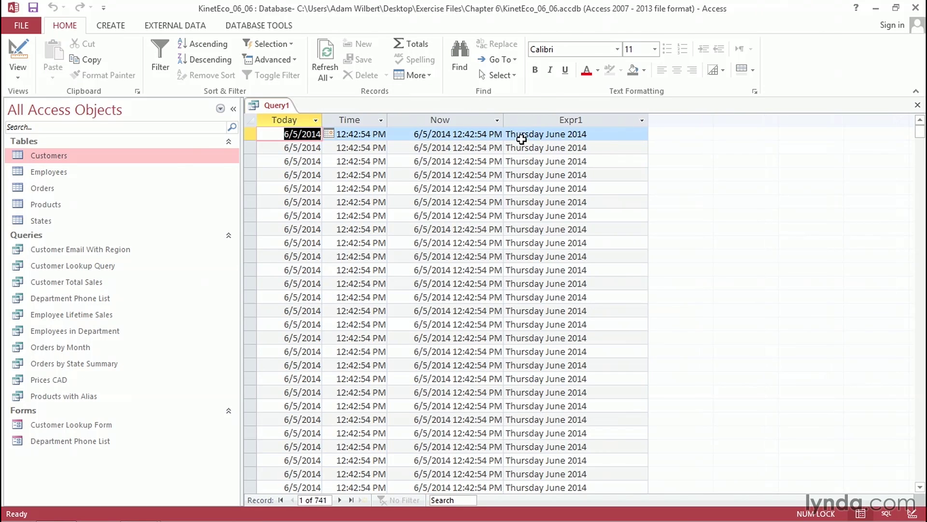